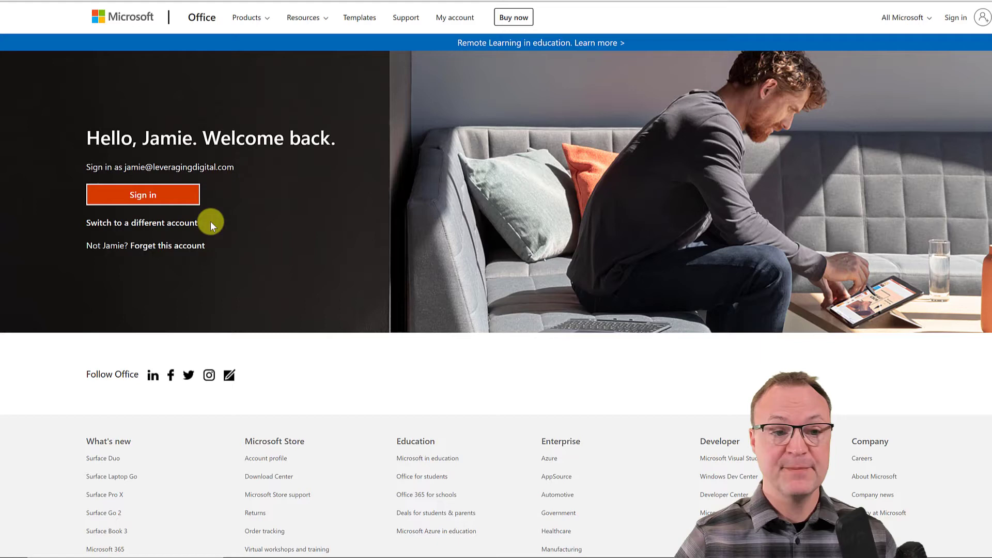
Sign in to office.com with the remembered account and create a new blank Word document, Document3
left_click(168, 202)
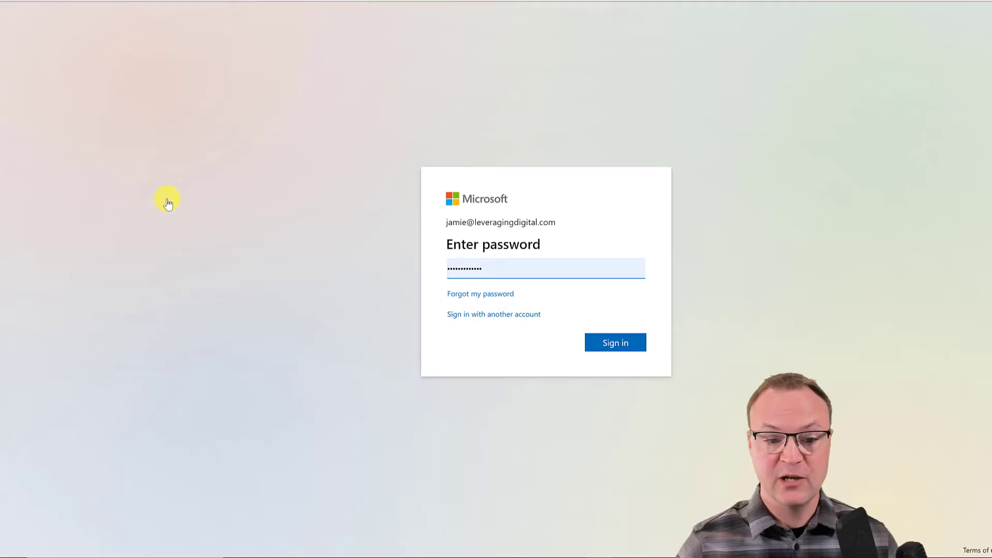
left_click(610, 345)
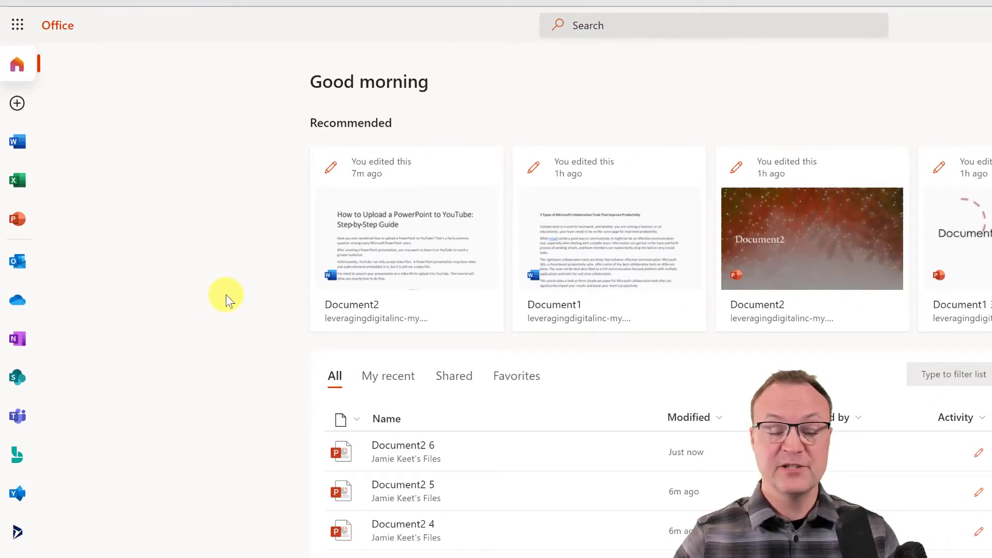
left_click(32, 148)
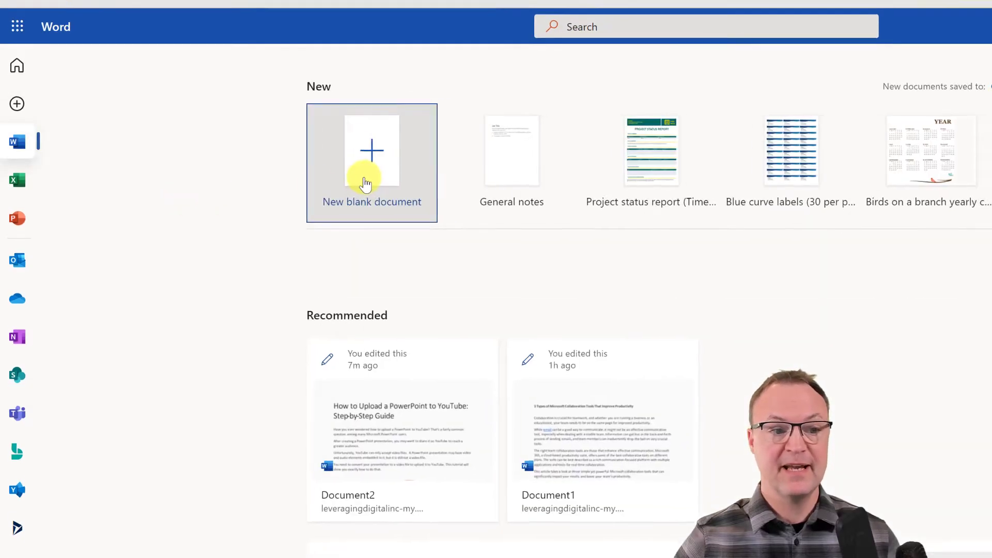
left_click(365, 183)
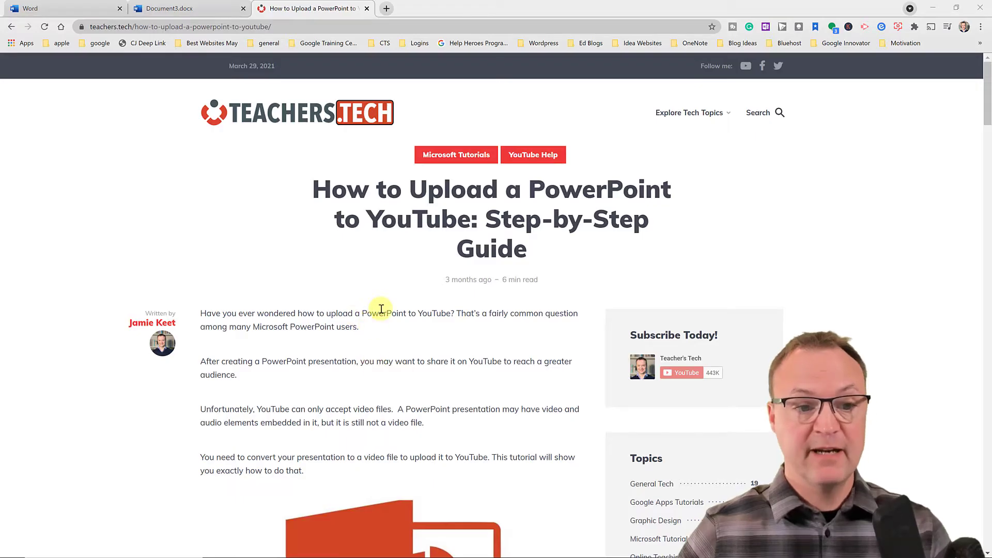
Select the 'How to Upload a PowerPoint to YouTube' article text from the Wrapping Up section up to its title
scroll(376, 310, "down", 15)
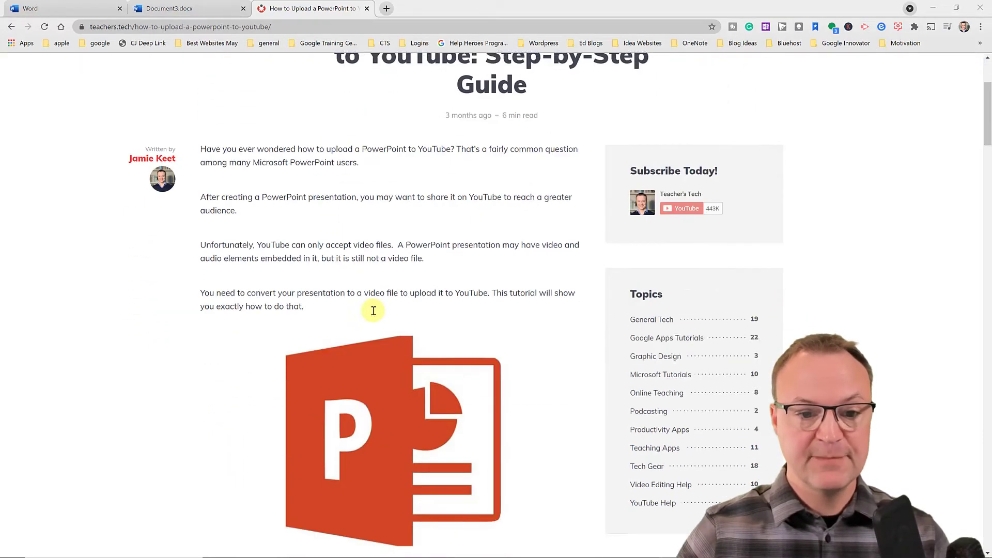
scroll(371, 315, "down", 20)
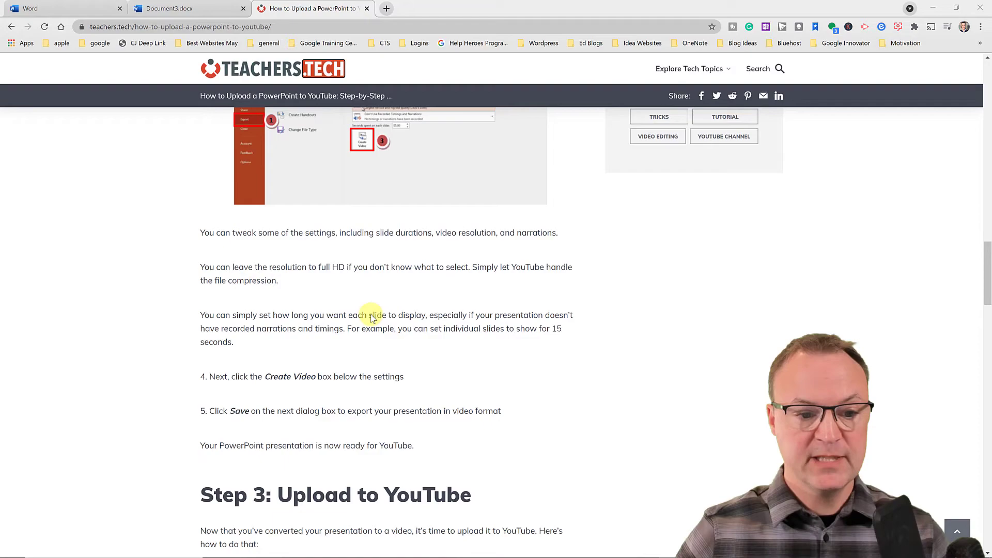
scroll(374, 316, "down", 5)
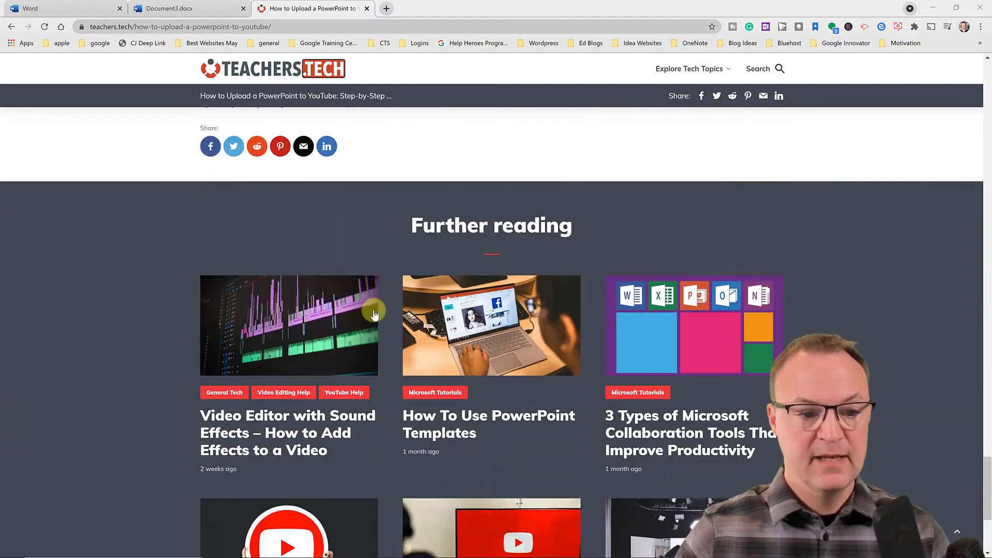
scroll(395, 312, "up", 7)
left_click_drag(534, 425, 394, 335)
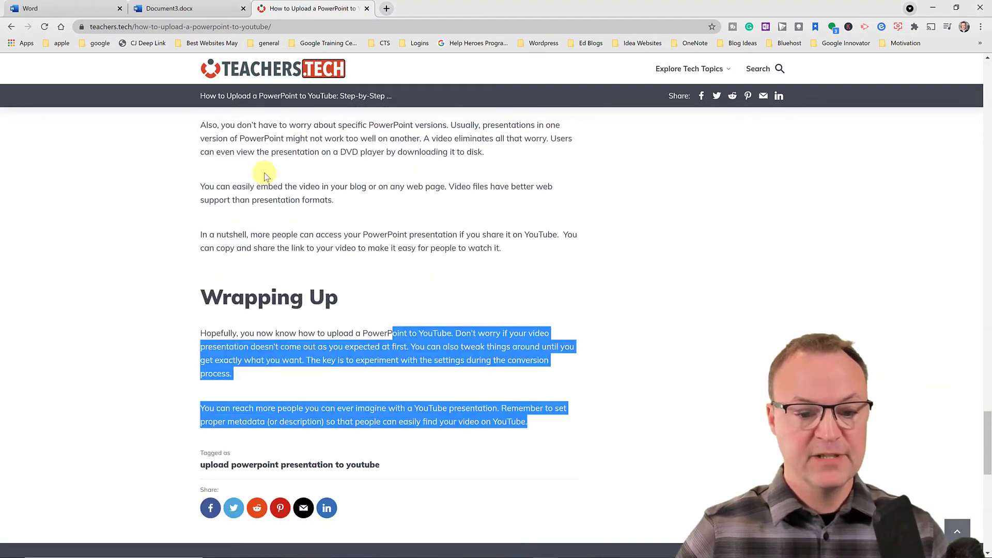
left_click(262, 171)
scroll(262, 171, "up", 20)
left_click_drag(208, 3, 311, 193)
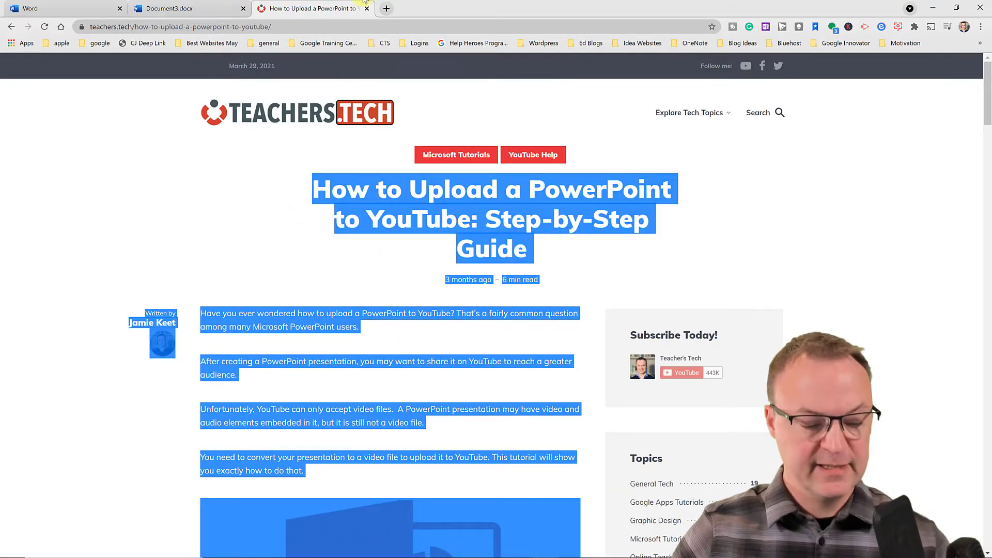
Paste the article into Document3, delete the date, author byline and photo, and add a blank line after the title
left_click(235, 4)
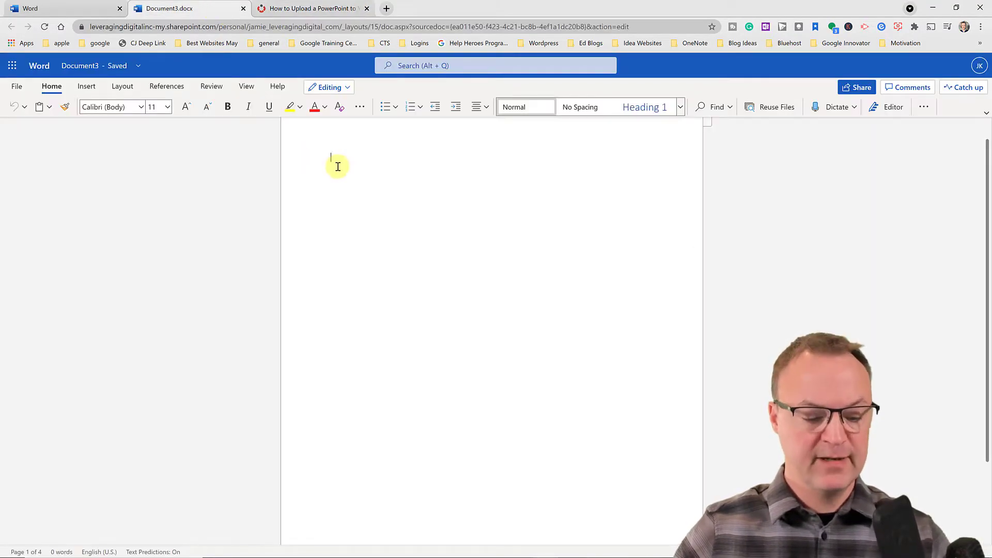
key("ctrl+v")
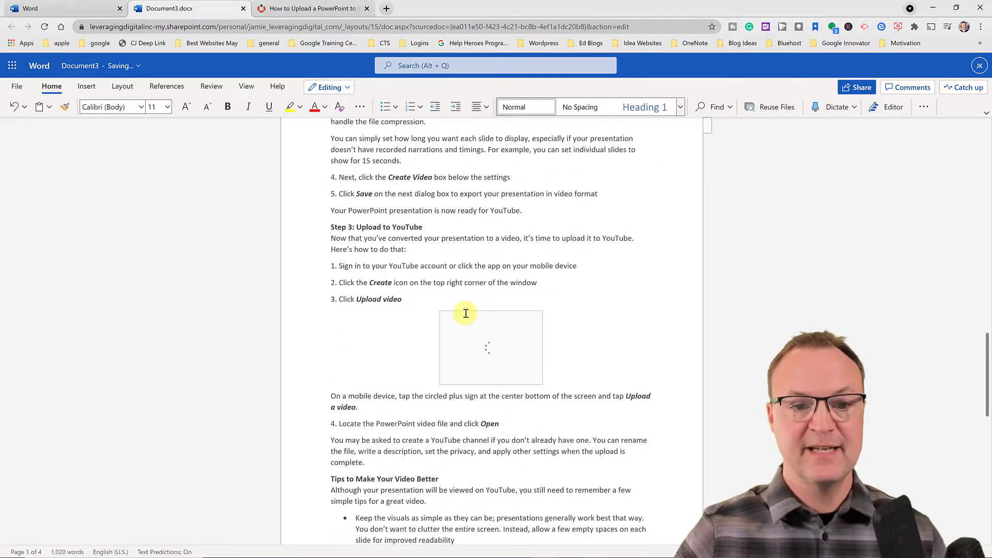
scroll(465, 316, "up", 15)
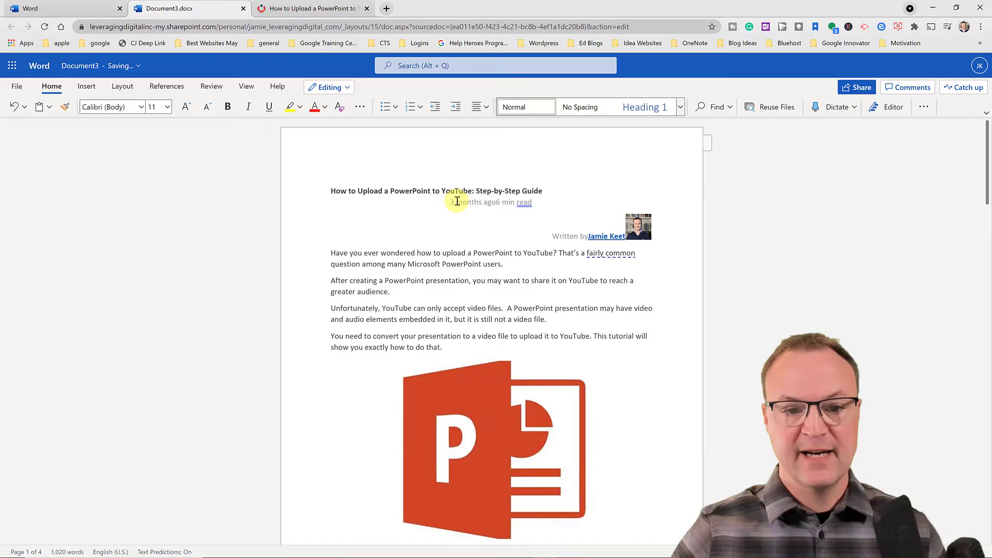
left_click_drag(452, 202, 650, 234)
key("Delete")
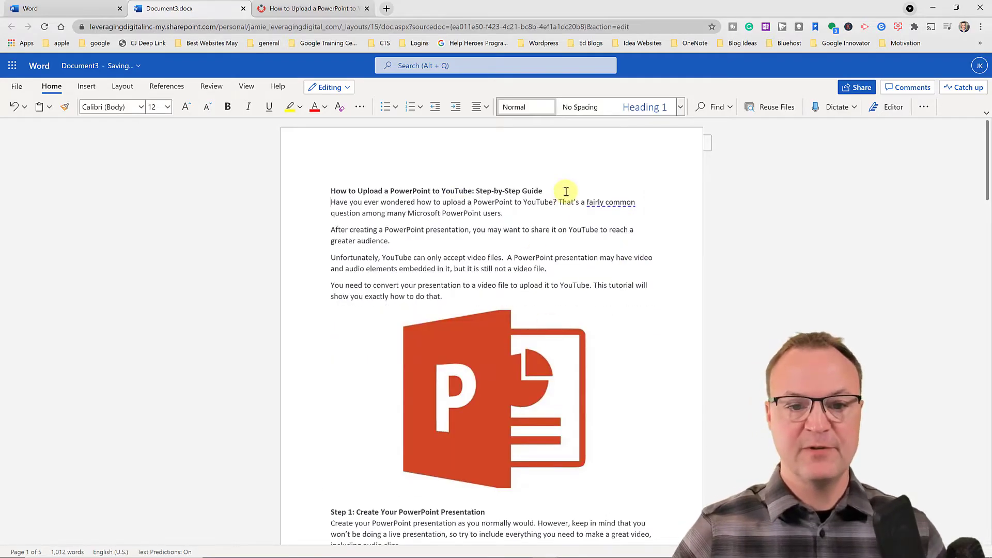
left_click(566, 191)
key("Return")
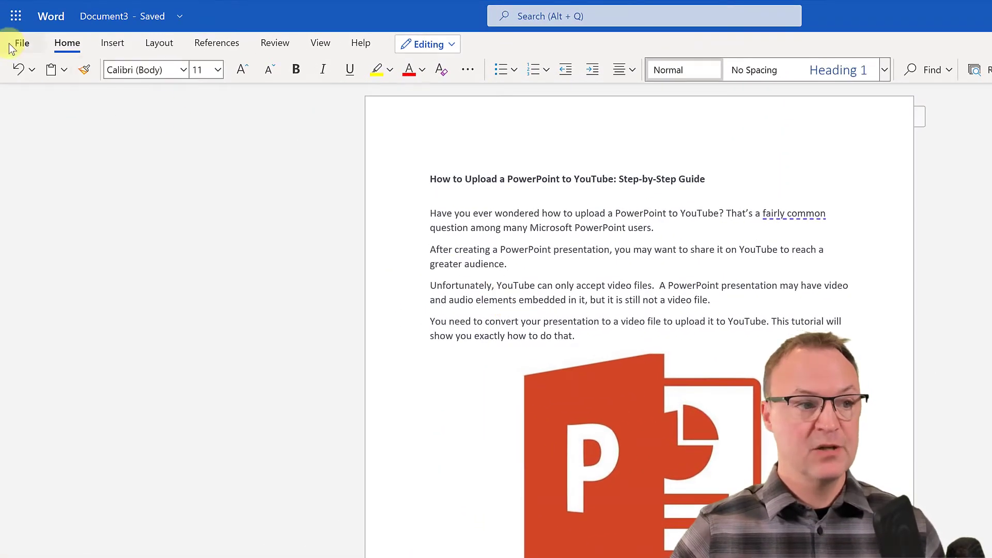
Export Document3 as a PowerPoint presentation with the dark paint-splatter theme and open the resulting Document3.pptx
left_click(21, 44)
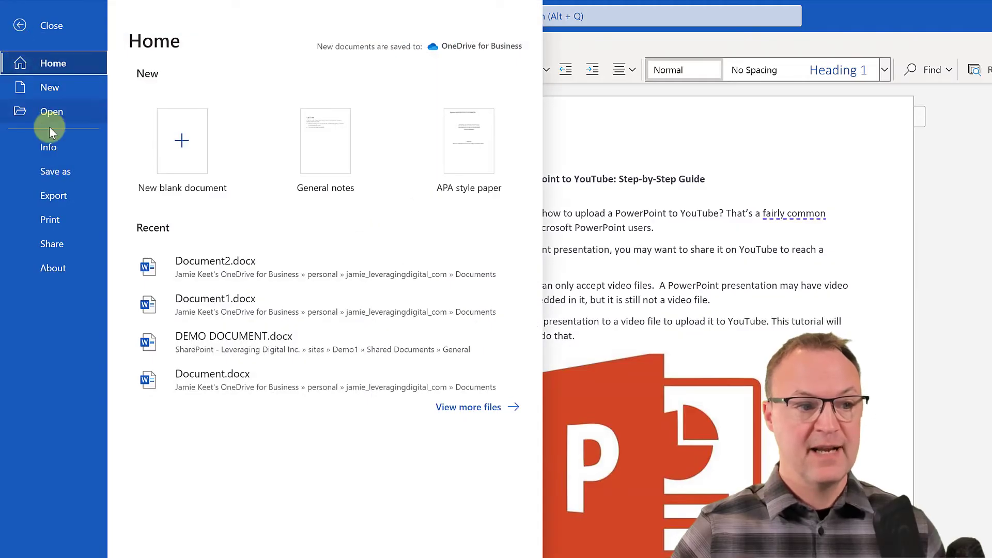
left_click(57, 194)
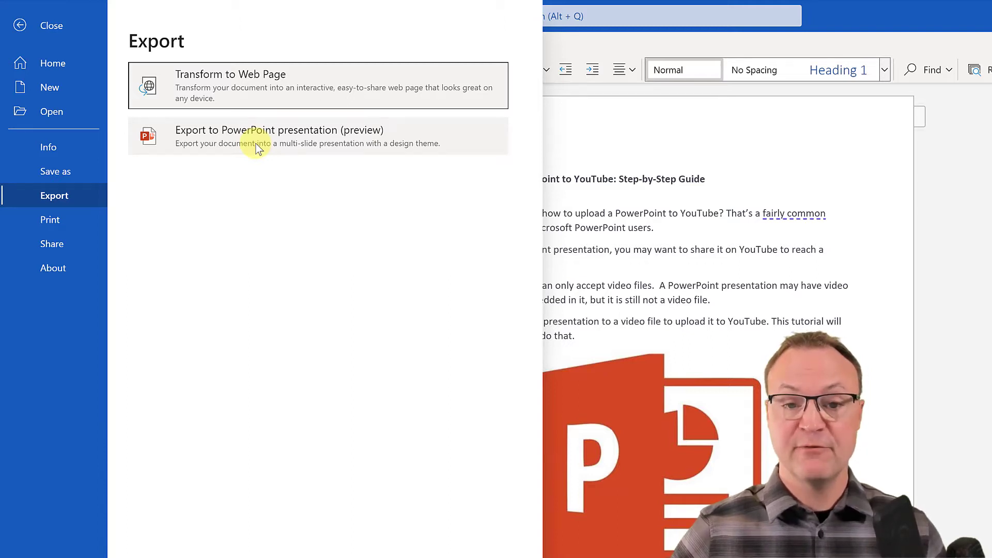
left_click(252, 142)
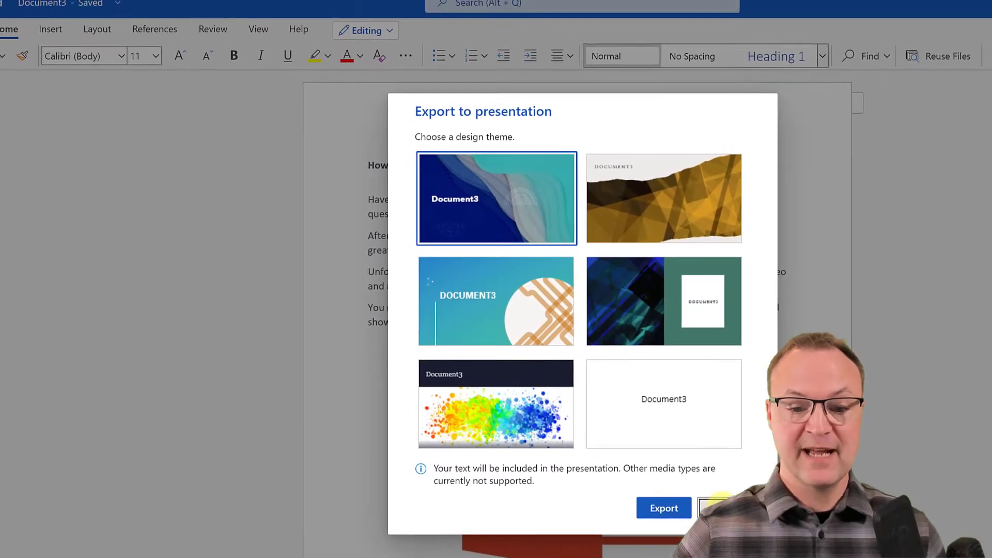
left_click(654, 490)
left_click(13, 42)
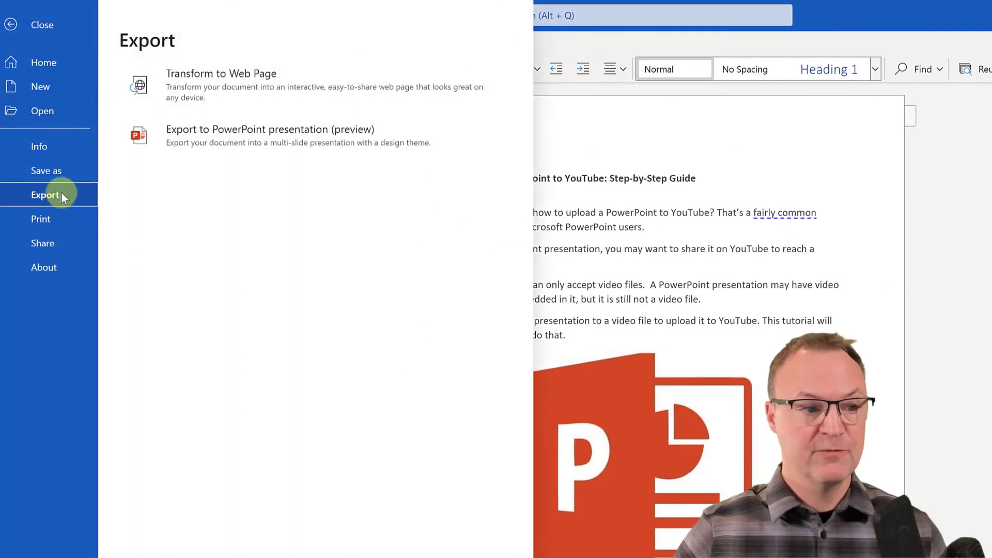
left_click(187, 141)
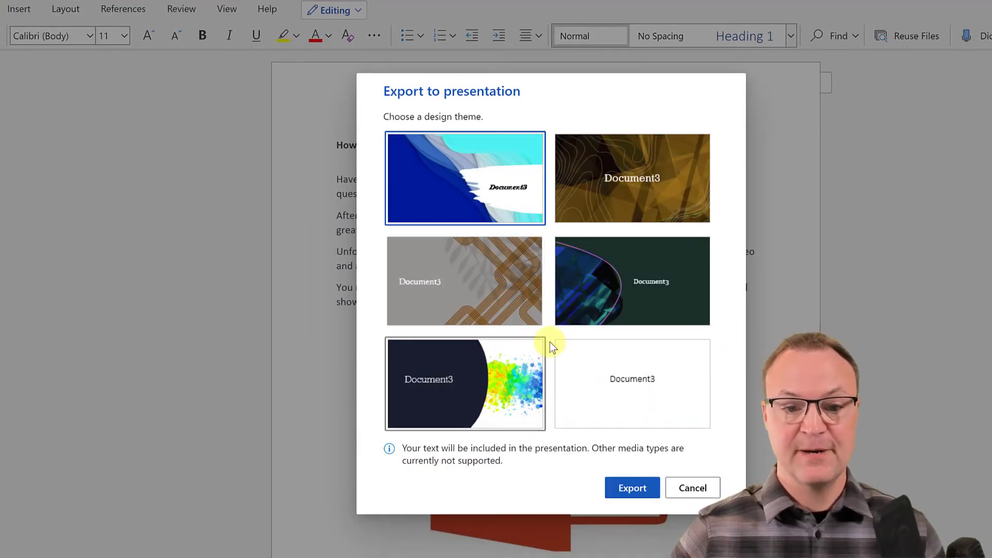
left_click(520, 388)
left_click(634, 488)
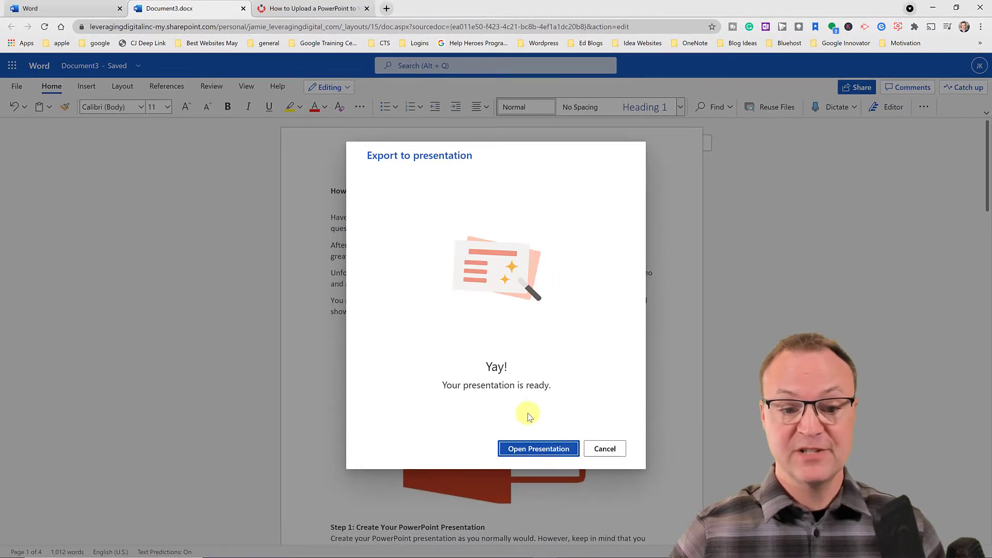
left_click(549, 450)
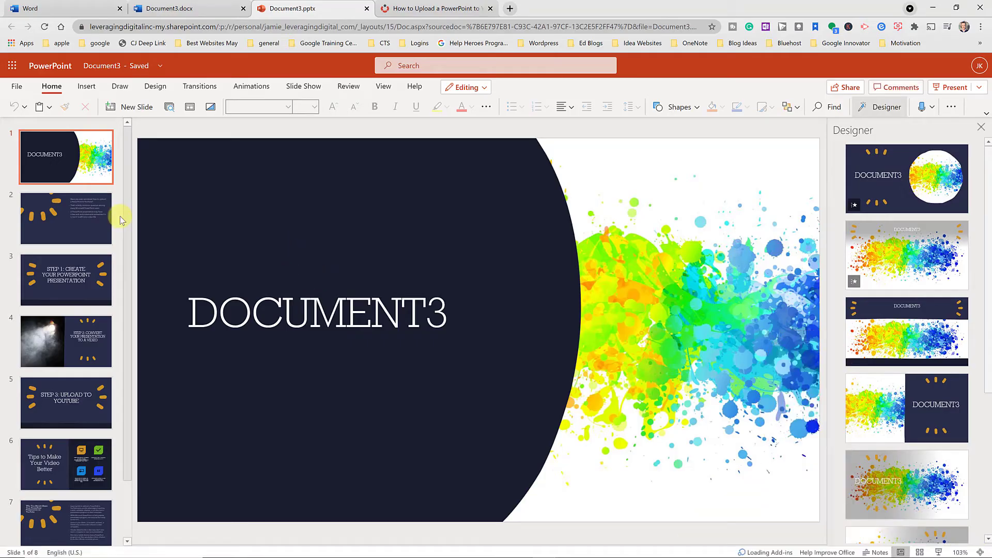
left_click(82, 218)
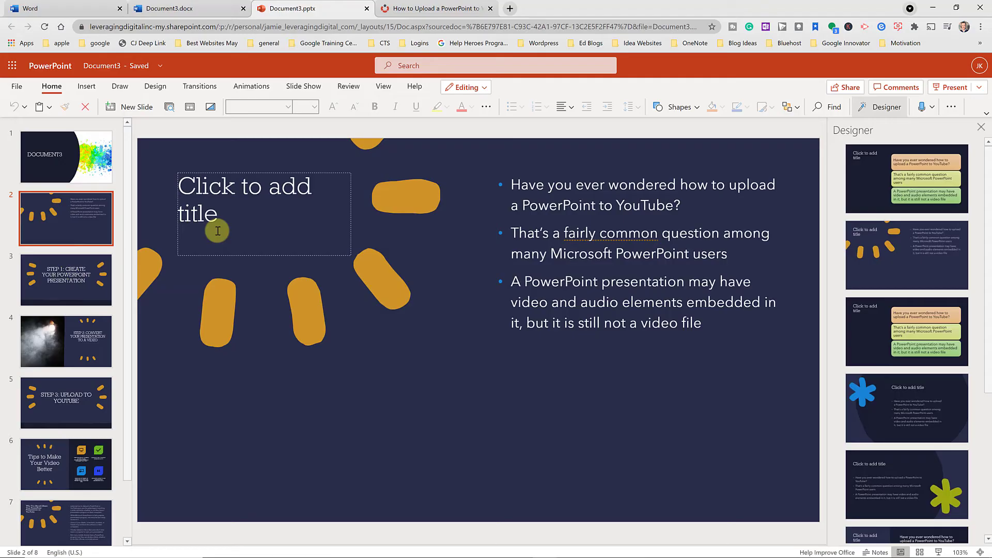
left_click(61, 286)
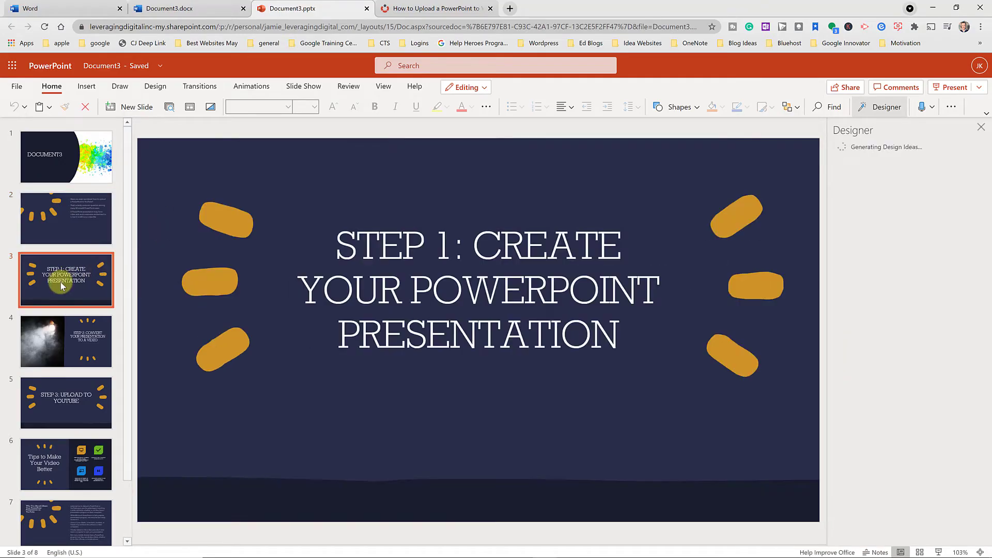
left_click(63, 346)
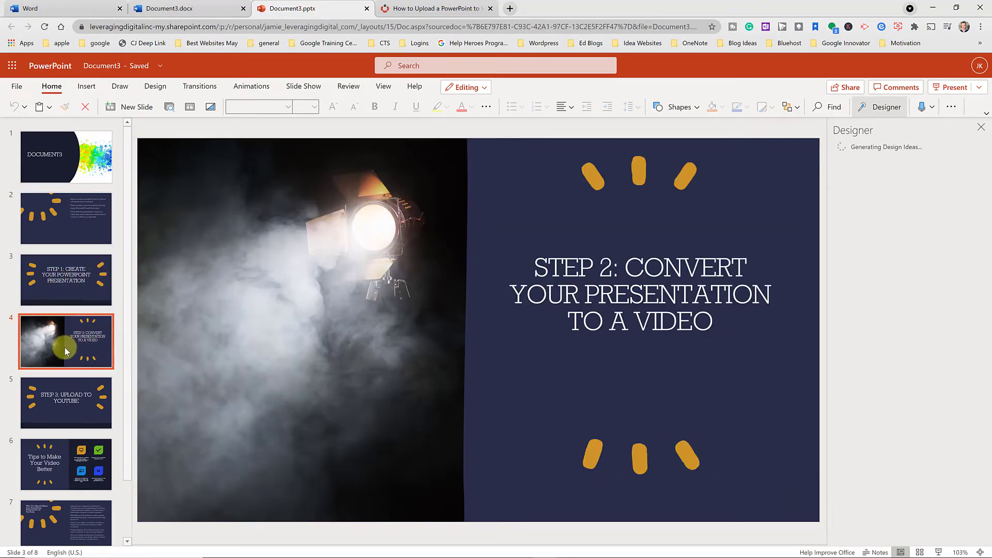
left_click(77, 396)
scroll(77, 400, "down", 1)
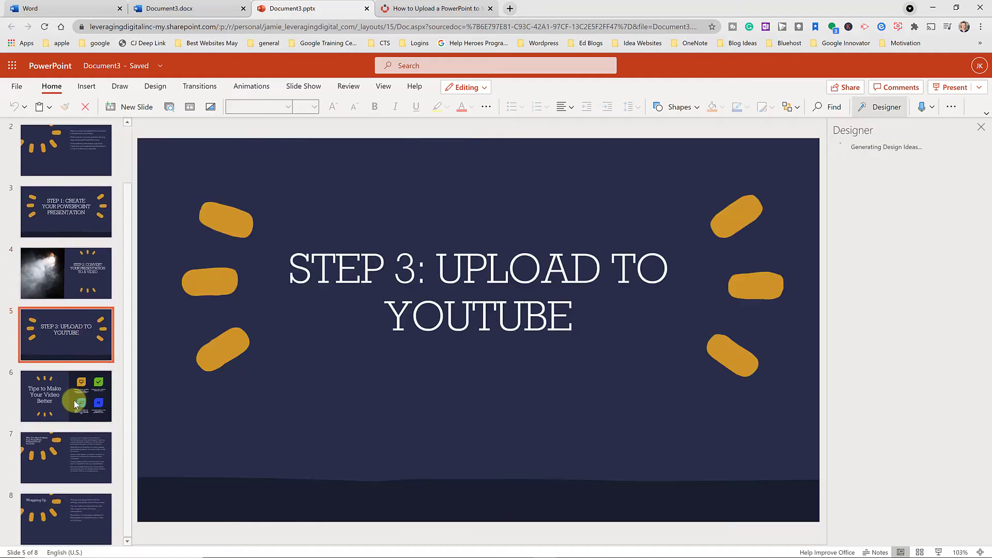
left_click(79, 403)
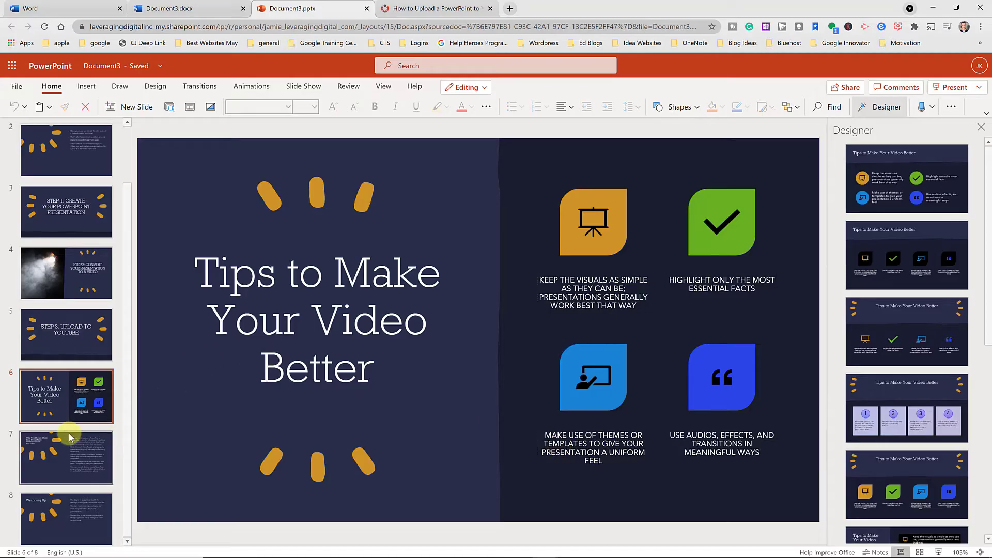
left_click(78, 463)
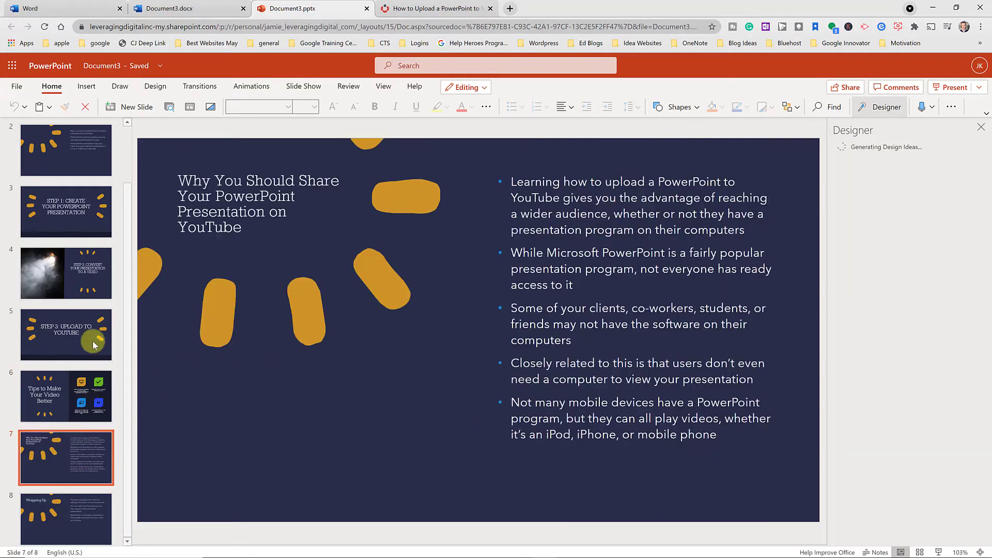
left_click(83, 285)
scroll(75, 248, "up", 2)
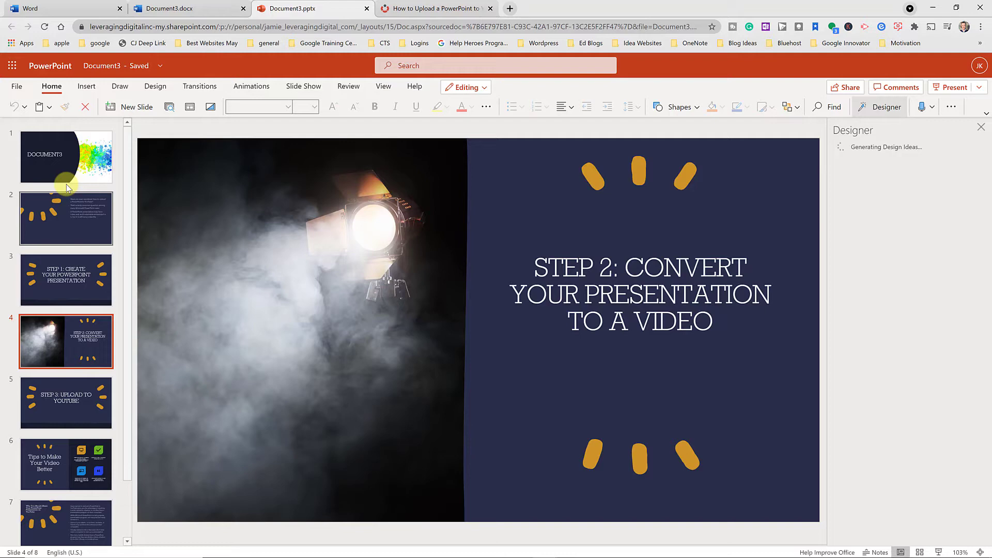
left_click(61, 226)
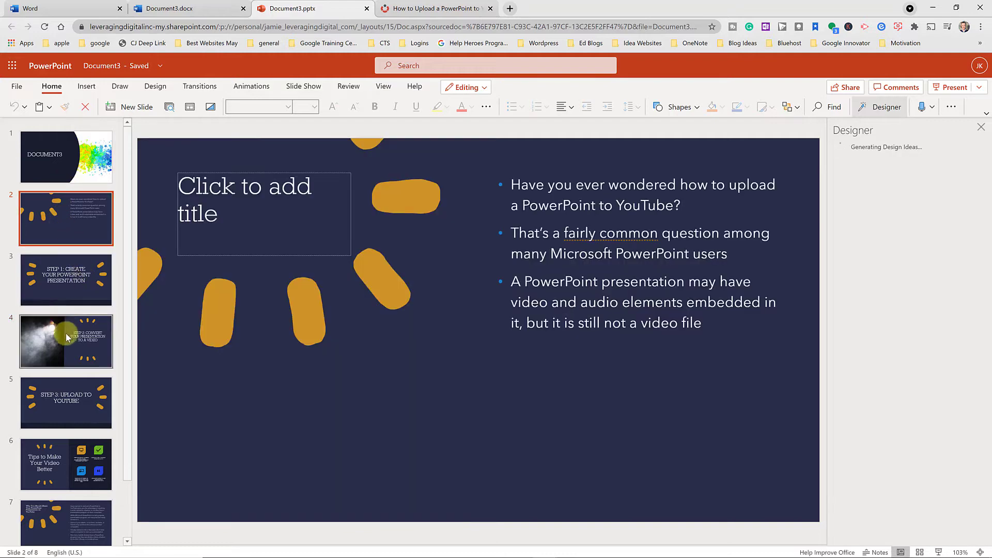
Apply Designer ideas: numbered boxes on tips slide 6, a round splash image on slide 1, coloured boxes on slide 7
left_click(61, 459)
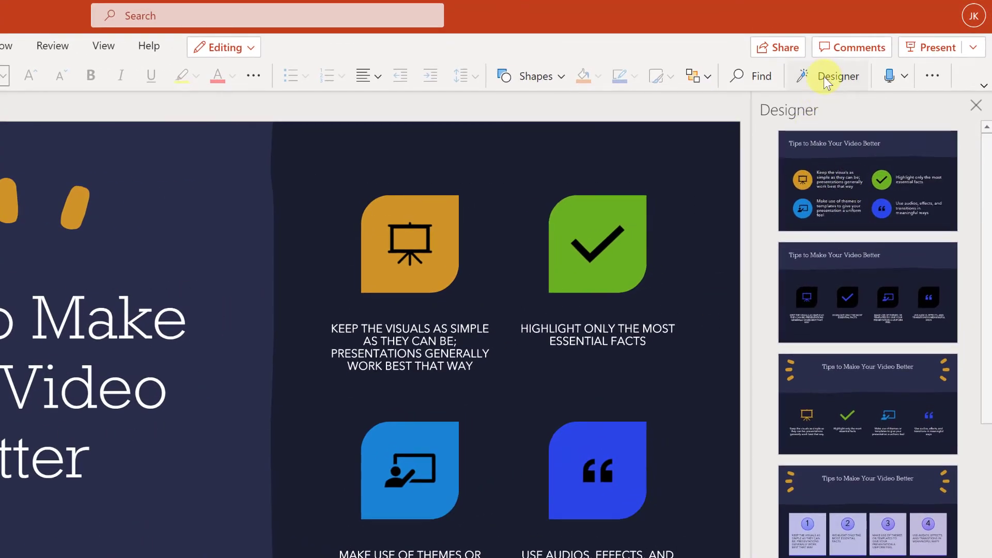
scroll(828, 417, "down", 3)
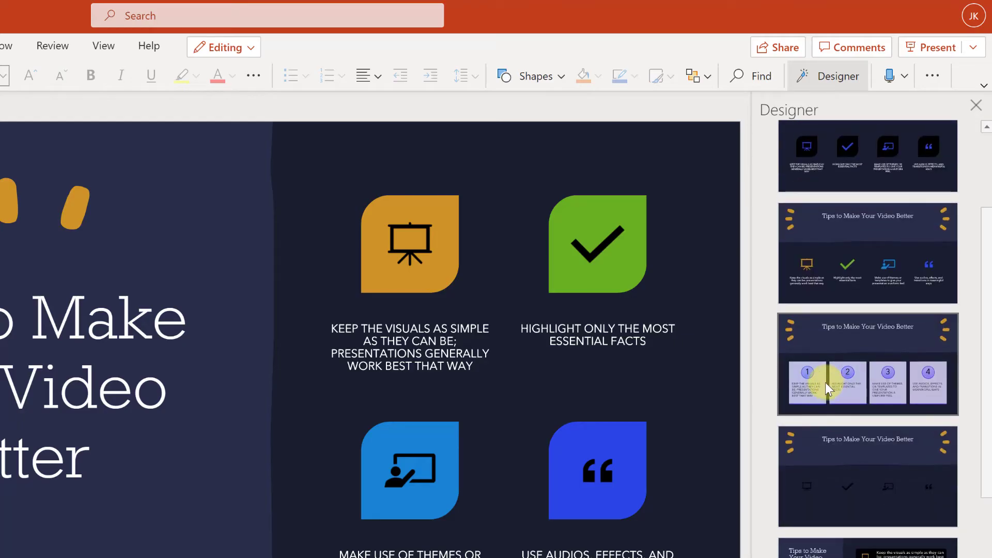
left_click(826, 382)
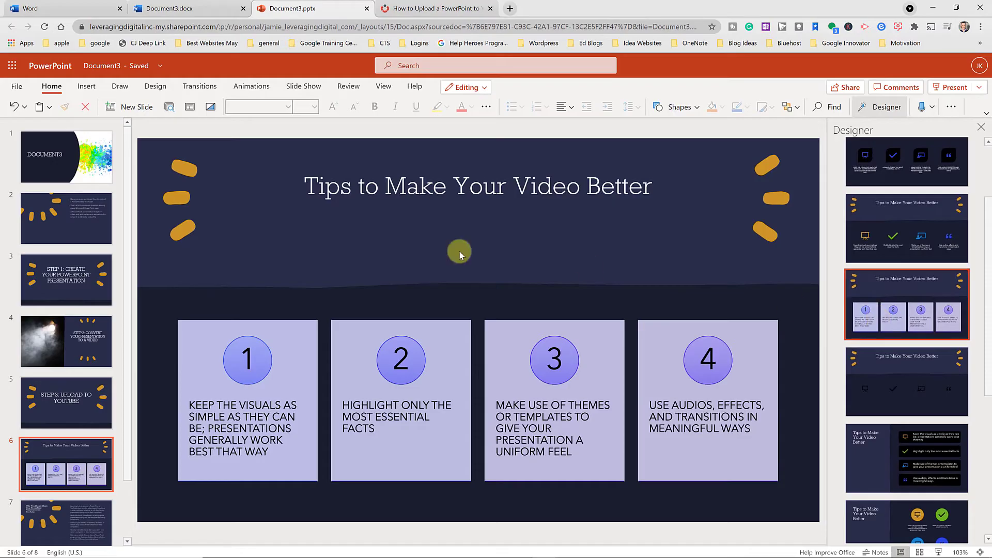
left_click(91, 178)
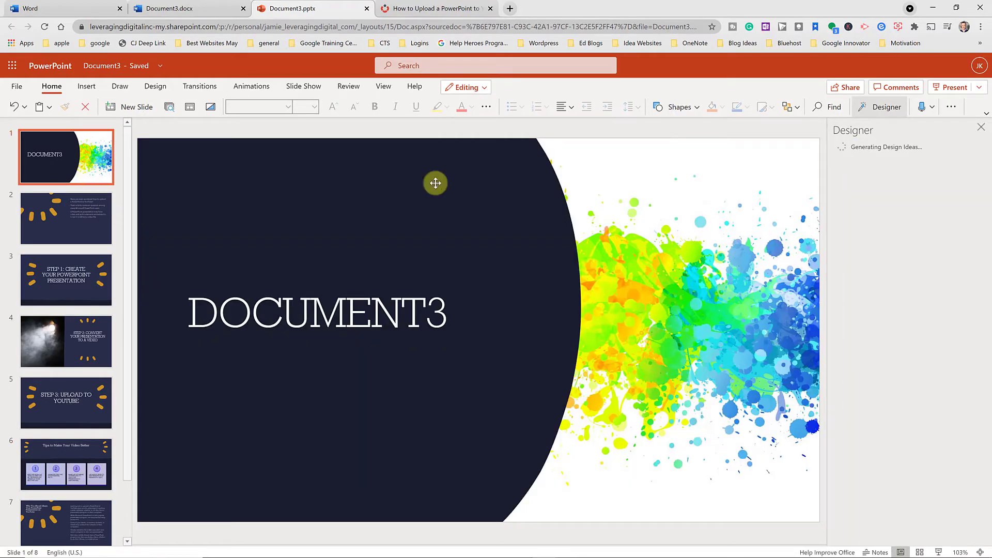
left_click(889, 278)
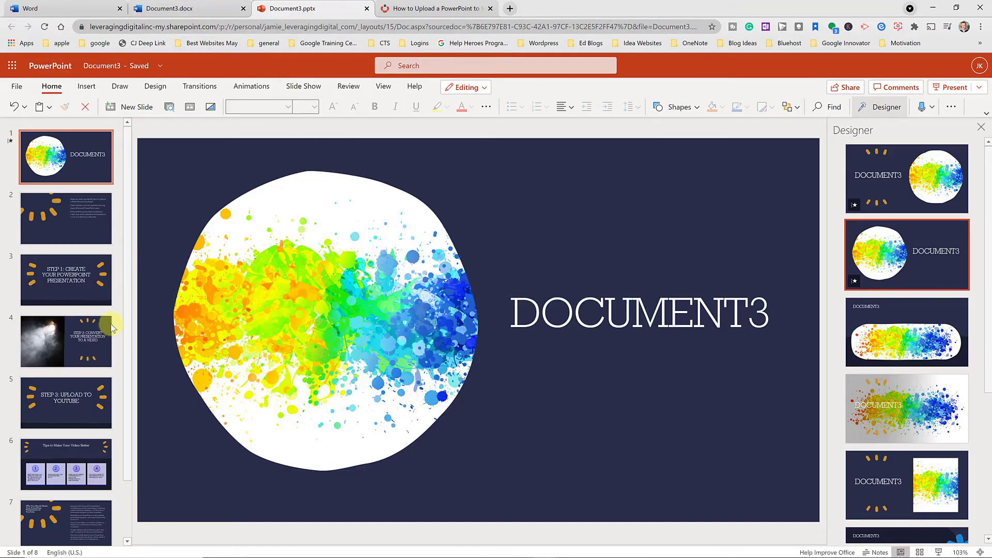
scroll(64, 327, "down", 1)
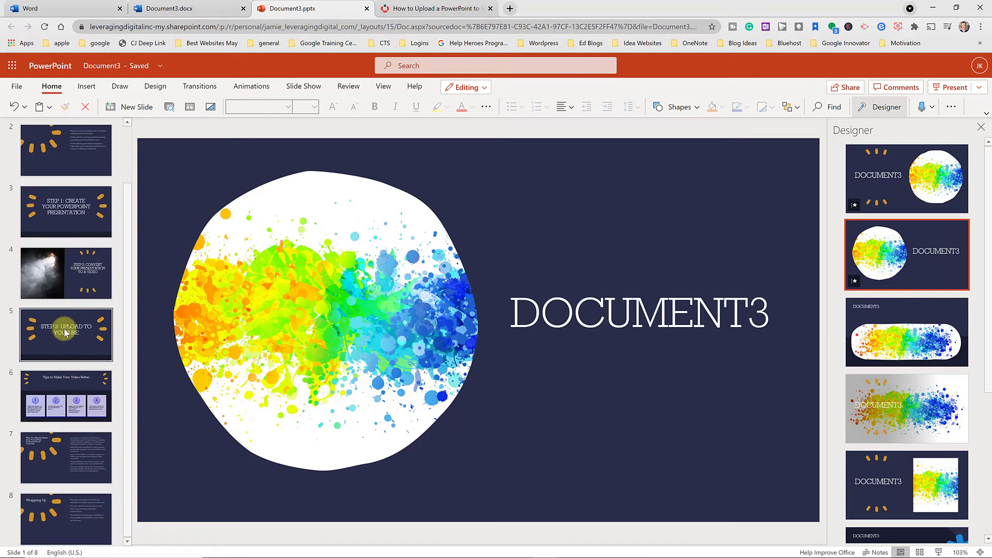
left_click(95, 461)
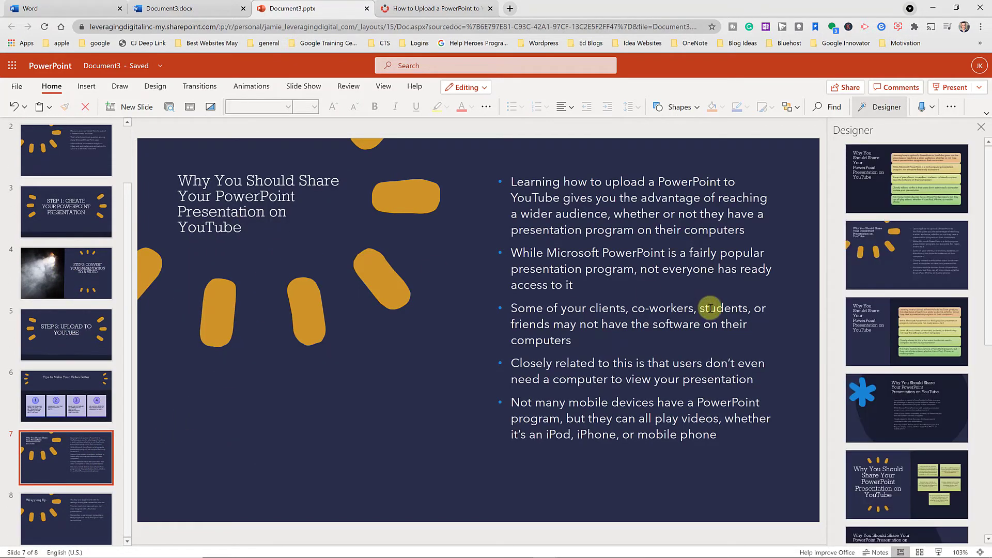
left_click(887, 336)
Finish slide 7's coloured box layout and rename the presentation file to 'Test'
left_click(885, 335)
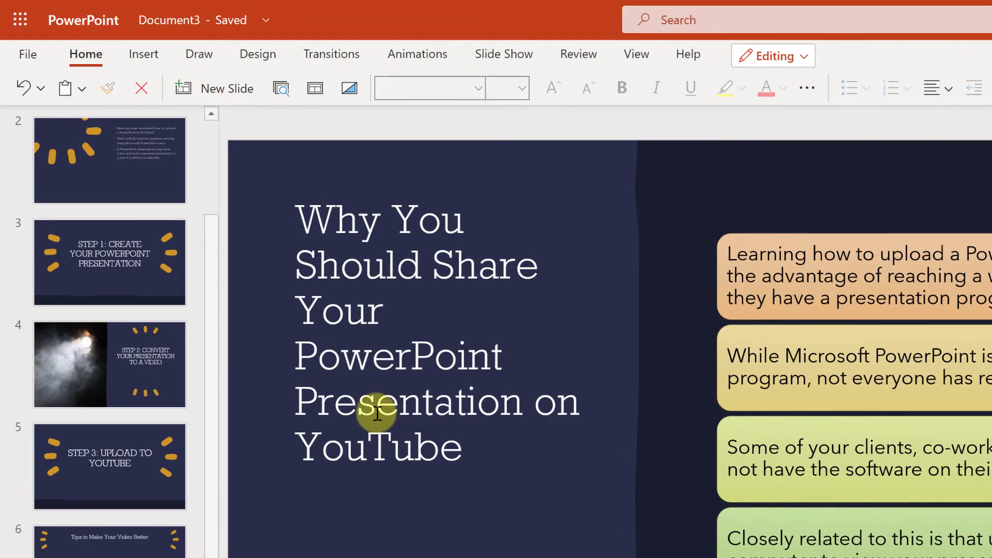
left_click(188, 27)
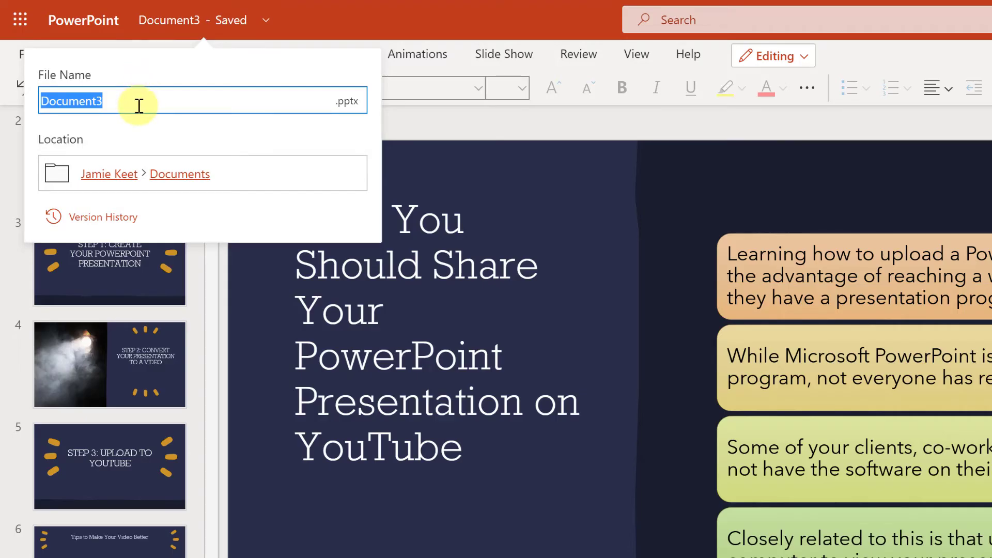
type("Test")
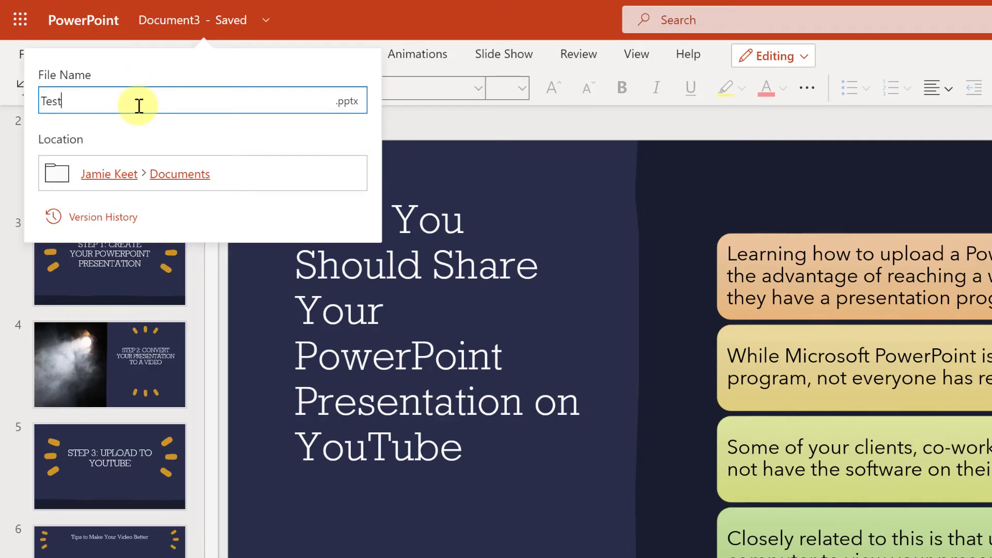
key("Return")
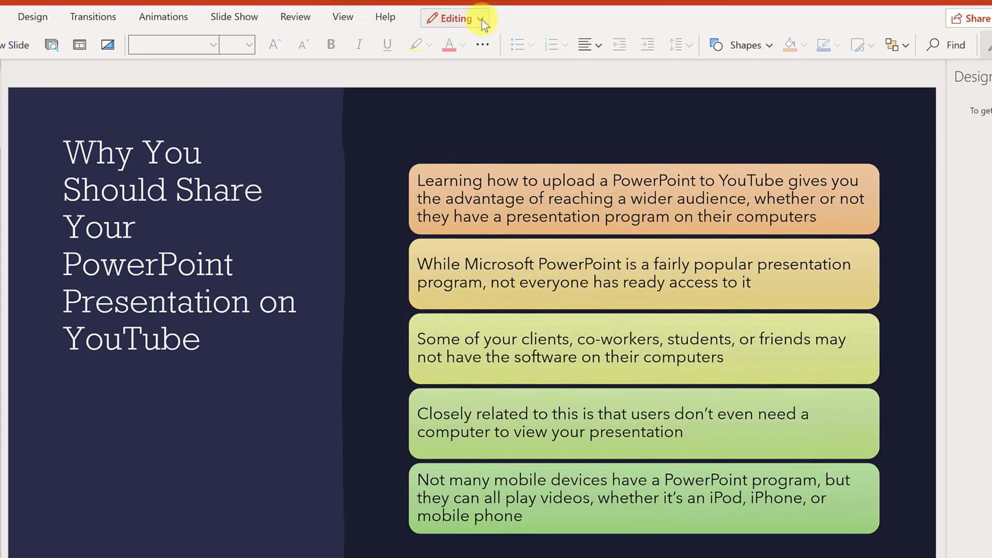
Check the editing mode choices, then go to the Microsoft Office home page listing Test among recent files
left_click(482, 20)
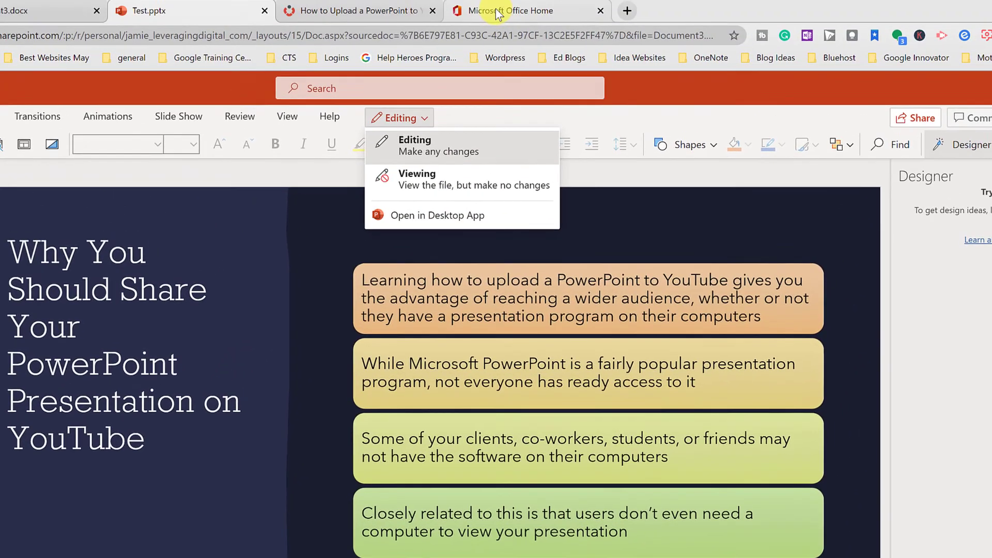
left_click(491, 10)
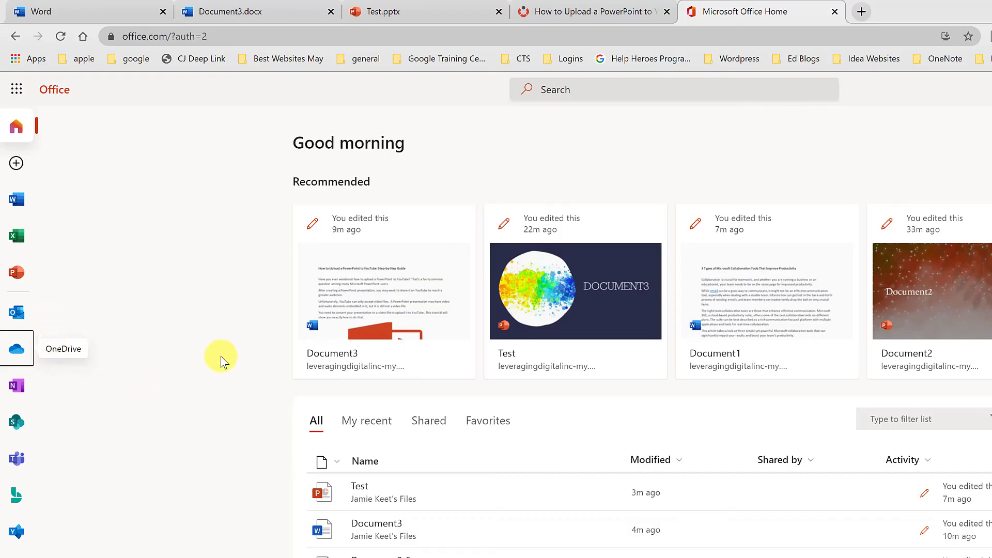
Return to the Test.pptx presentation in PowerPoint
left_click(428, 14)
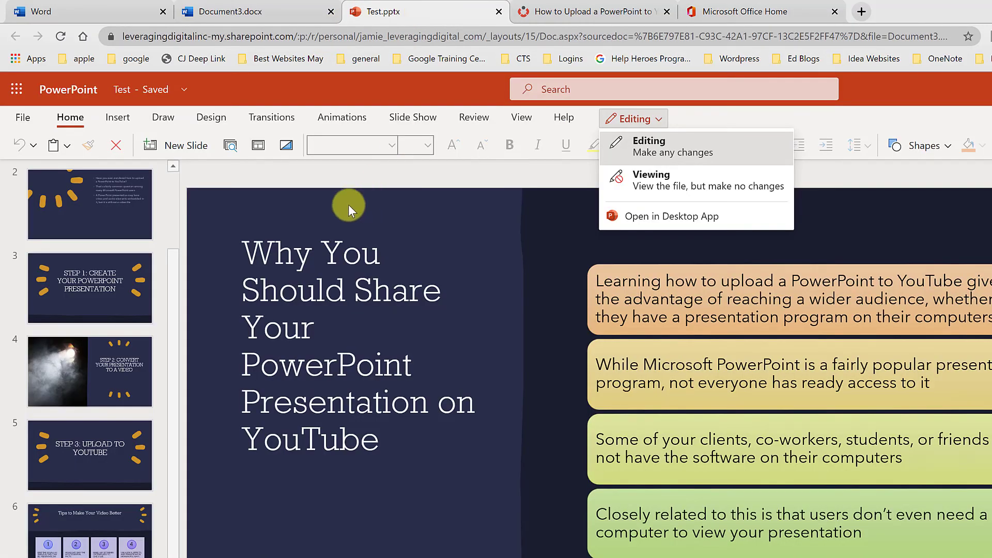